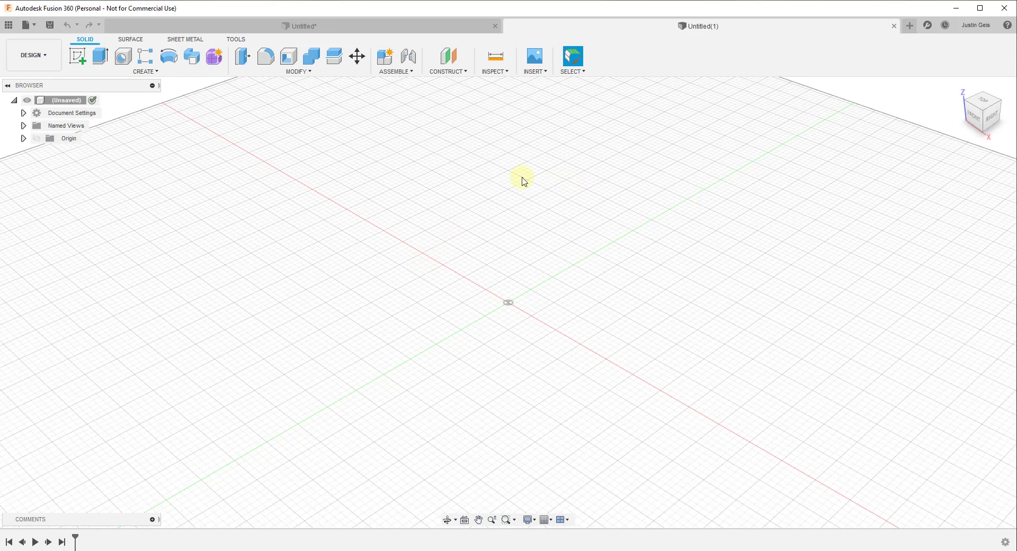
- Start a sketch on the horizontal ground plane and draw a 1 in diameter circle centred on the origin
left_click(78, 56)
left_click(559, 314)
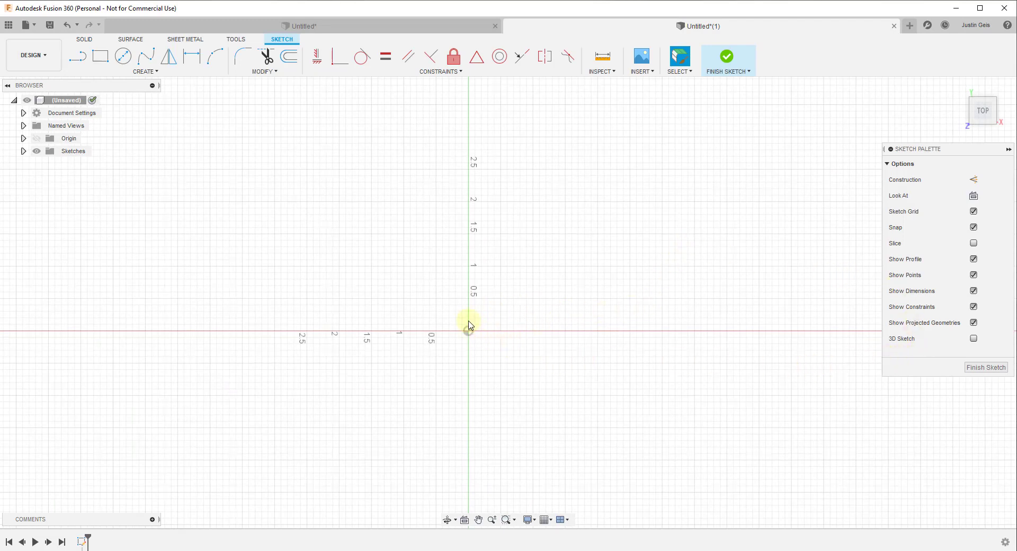
left_click(77, 56)
key("c")
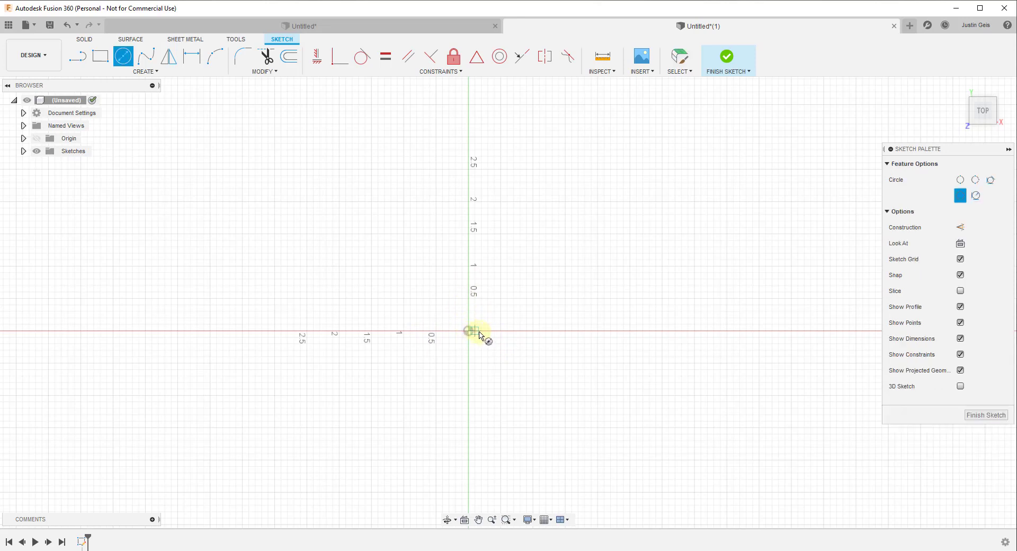
left_click(468, 331)
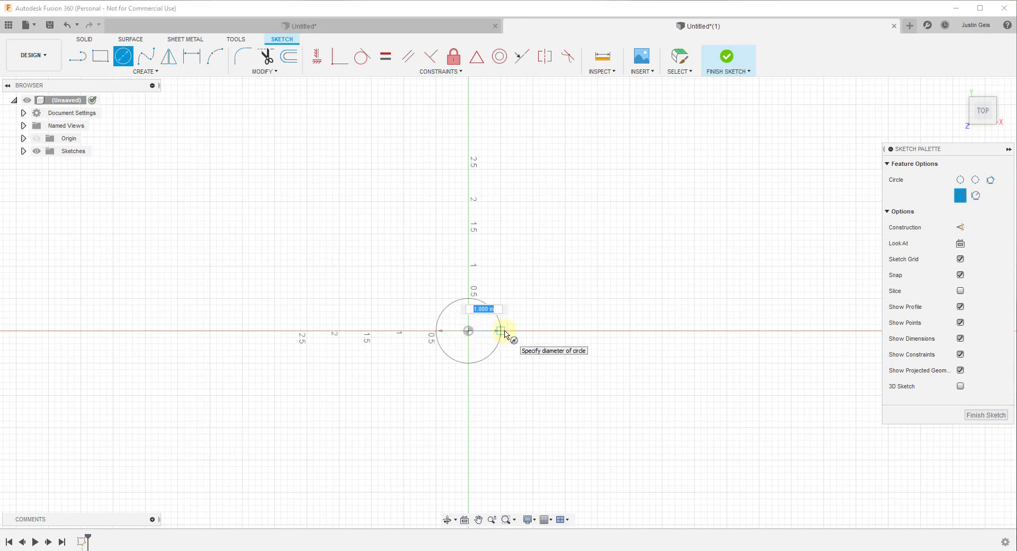
left_click(504, 334)
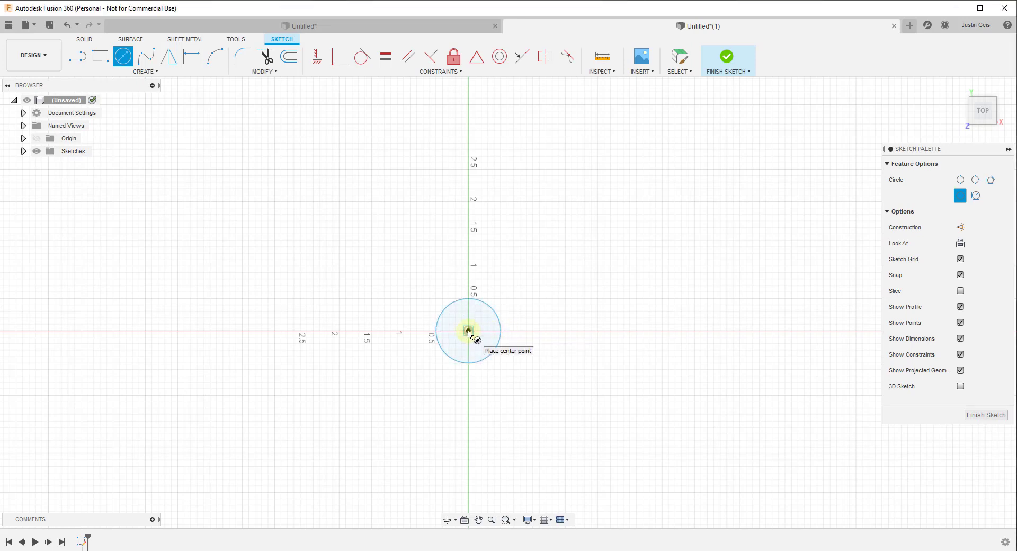
- Draw a second 1 in diameter circle centred on the vertical axis 2 in above the origin
left_click(468, 202)
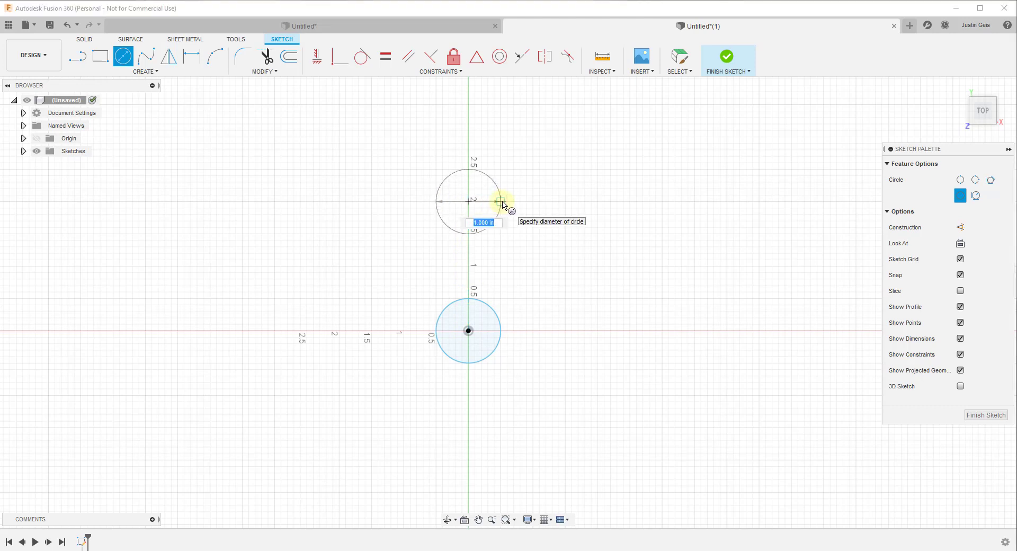
left_click(502, 201)
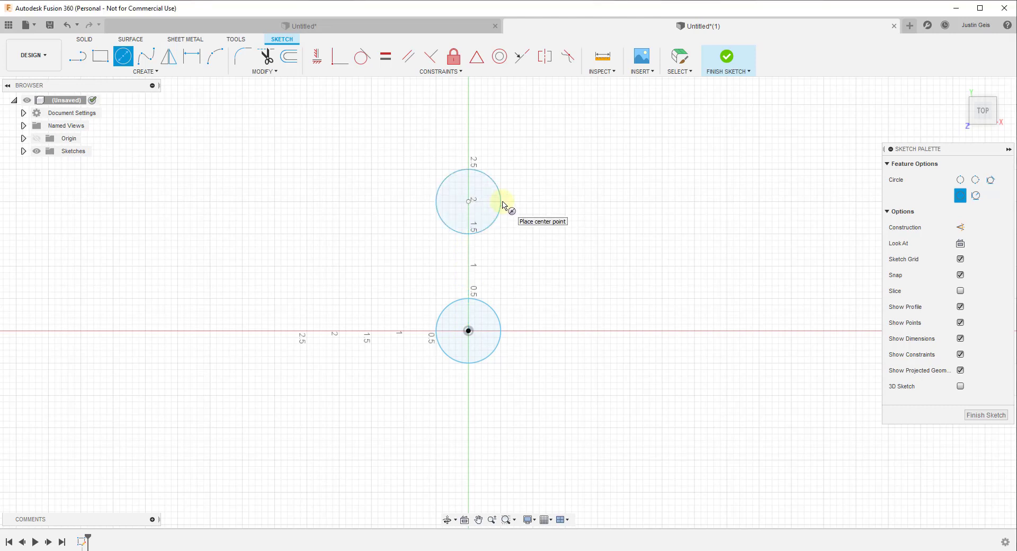
left_click(468, 170)
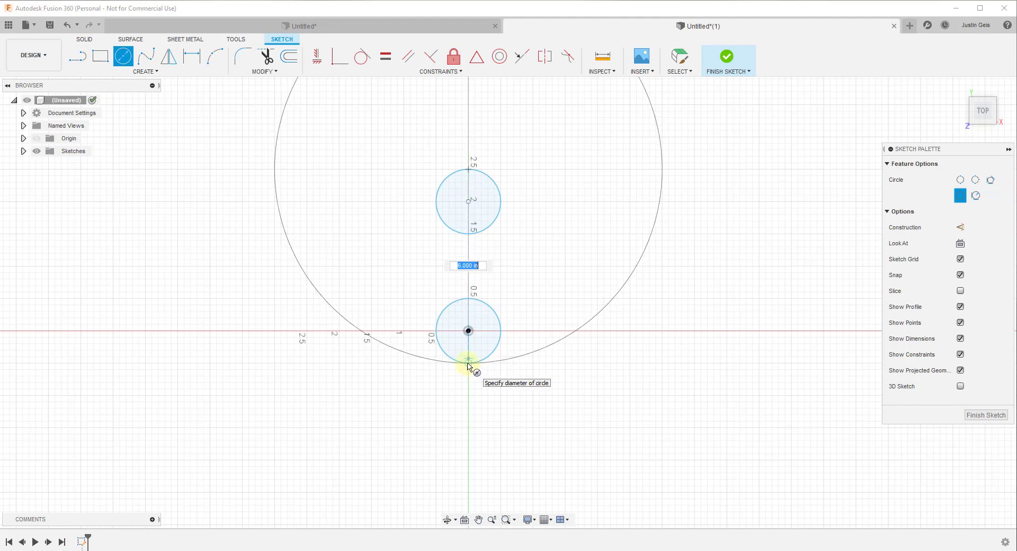
key("Escape")
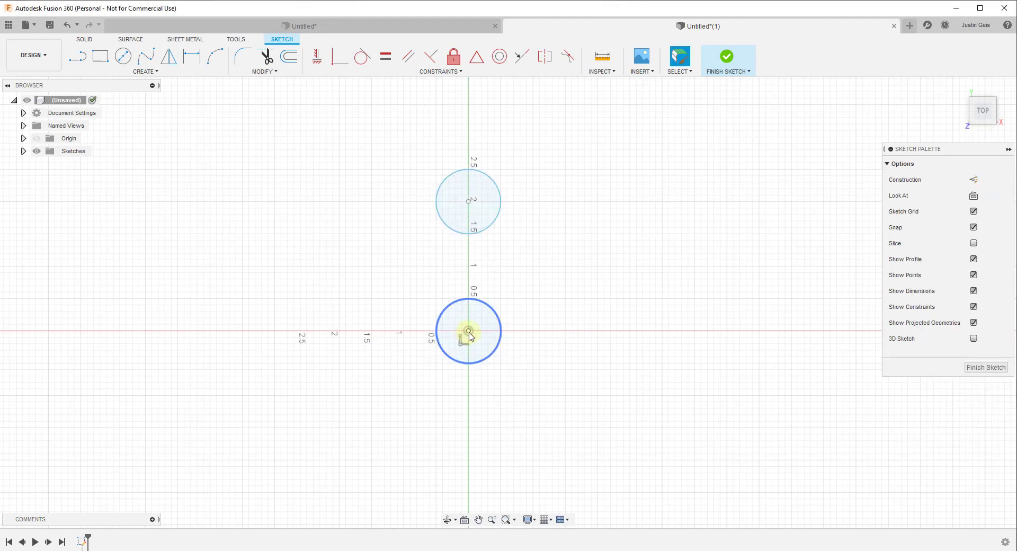
left_click(469, 332)
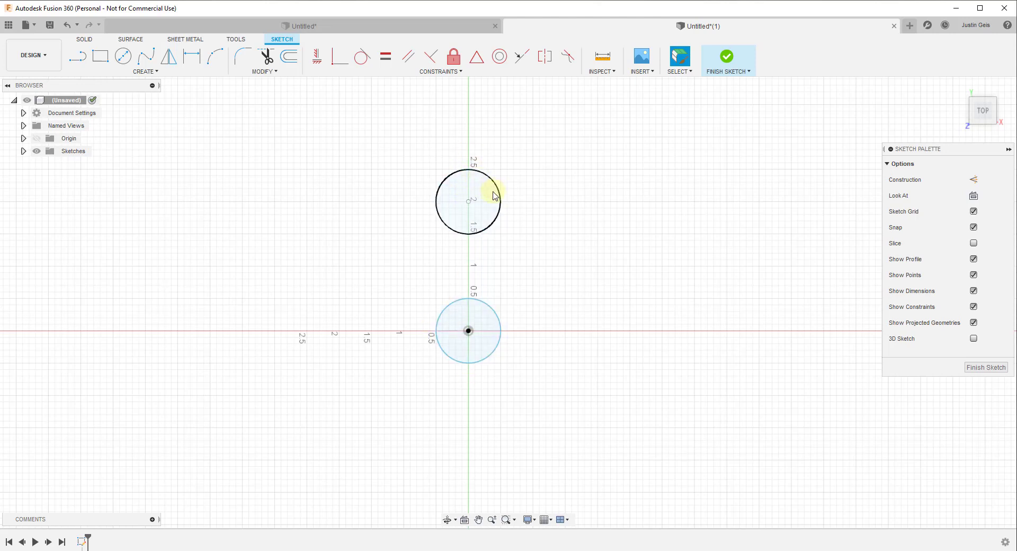
- Switch the sketch grid to fixed with a major grid spacing of 1
key("l")
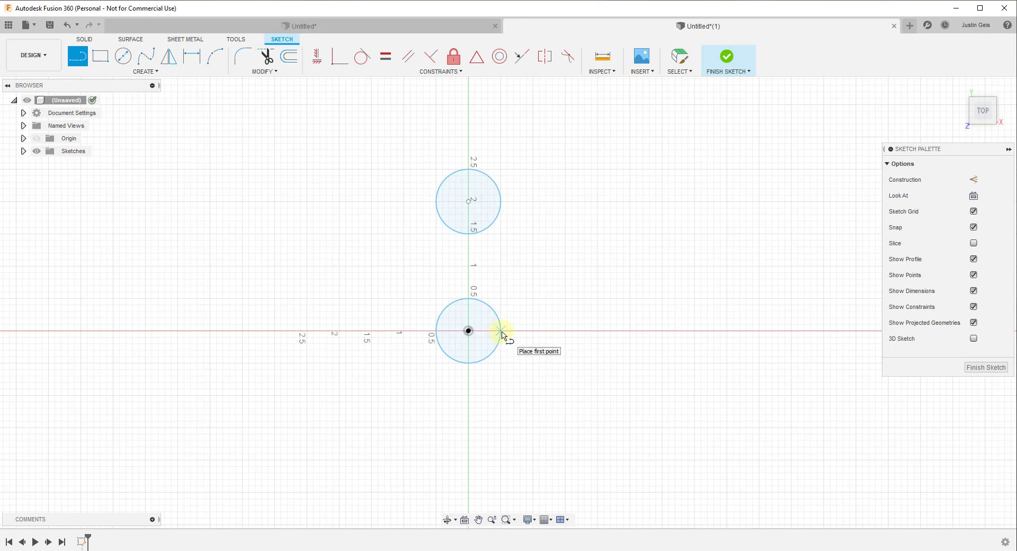
left_click(546, 520)
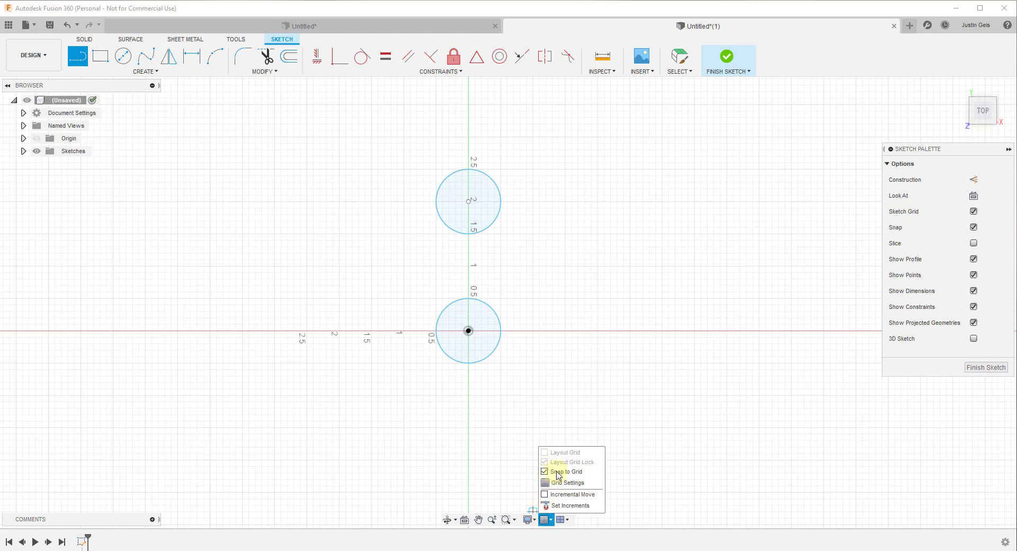
left_click(562, 481)
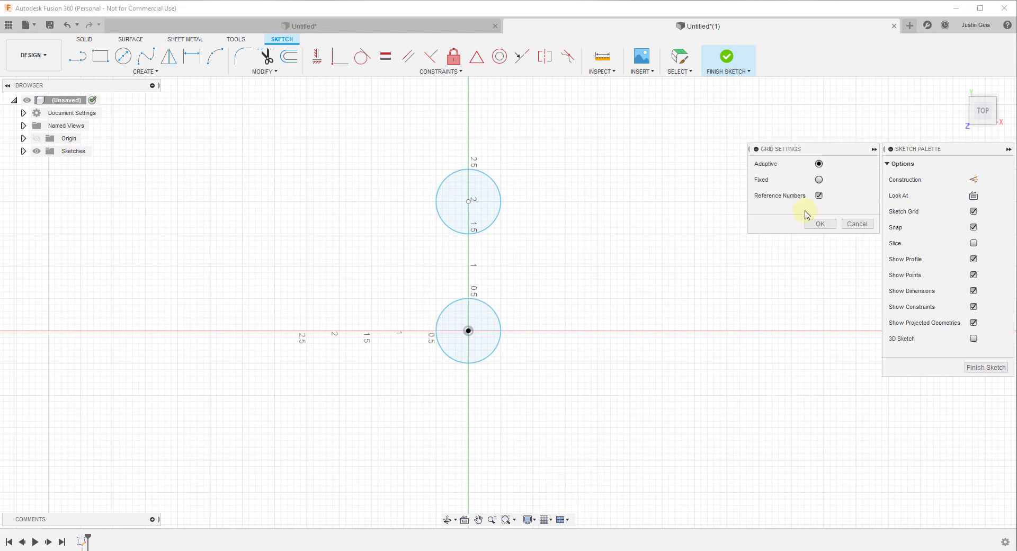
left_click(818, 180)
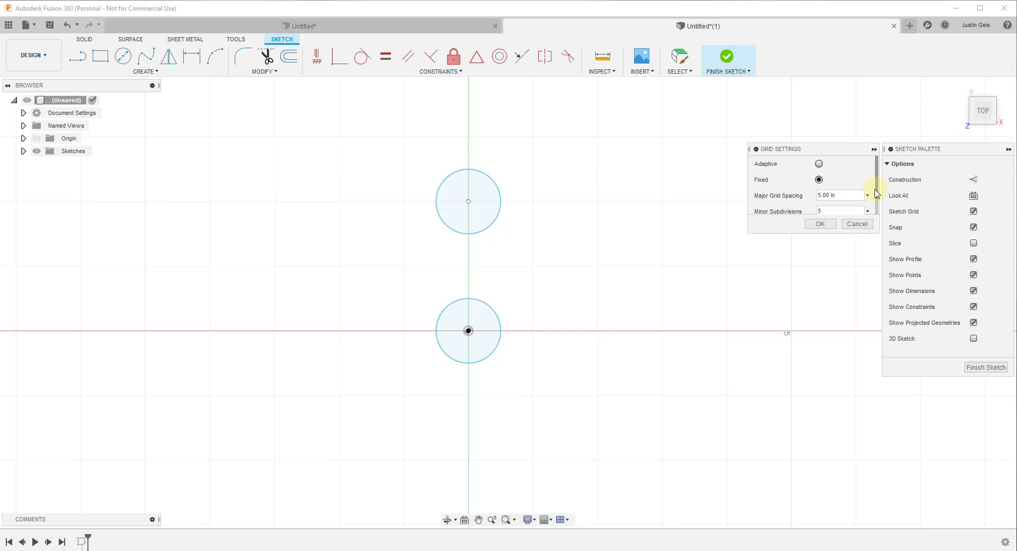
scroll(869, 198, "down", 1)
left_click_drag(842, 179, 801, 197)
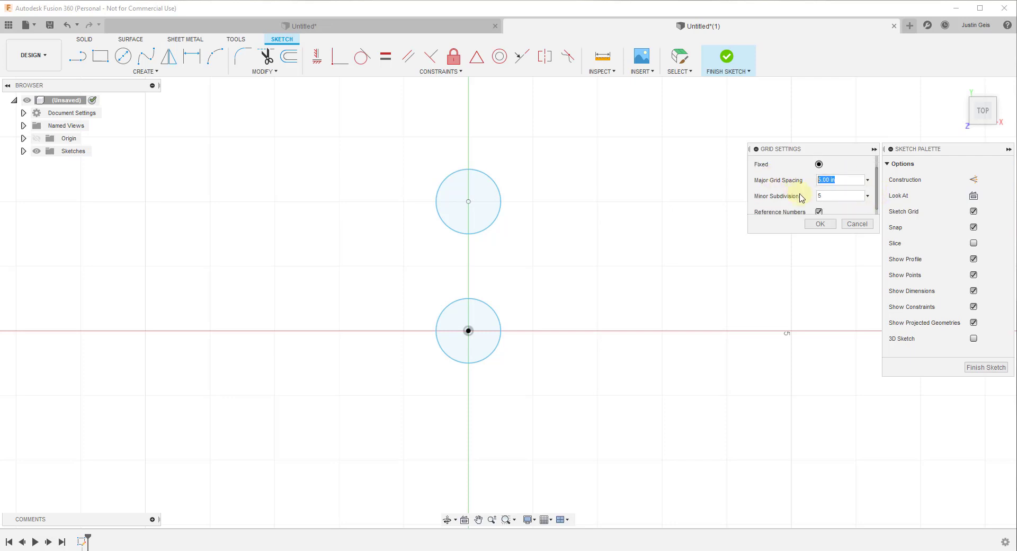
type("1")
scroll(824, 206, "down", 1)
double_click(829, 189)
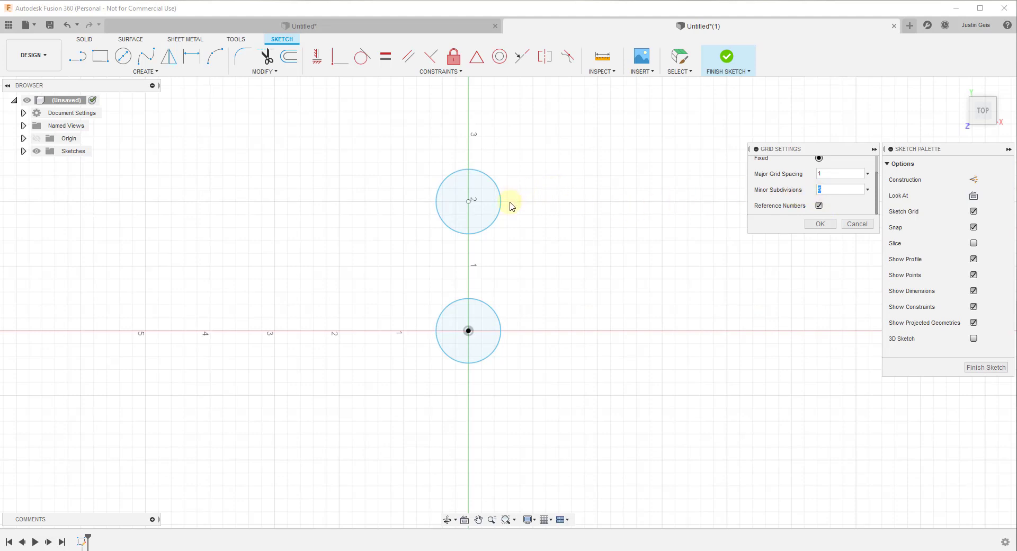
- Set the sketch grid back to adaptive and accept the grid settings
scroll(842, 195, "up", 1)
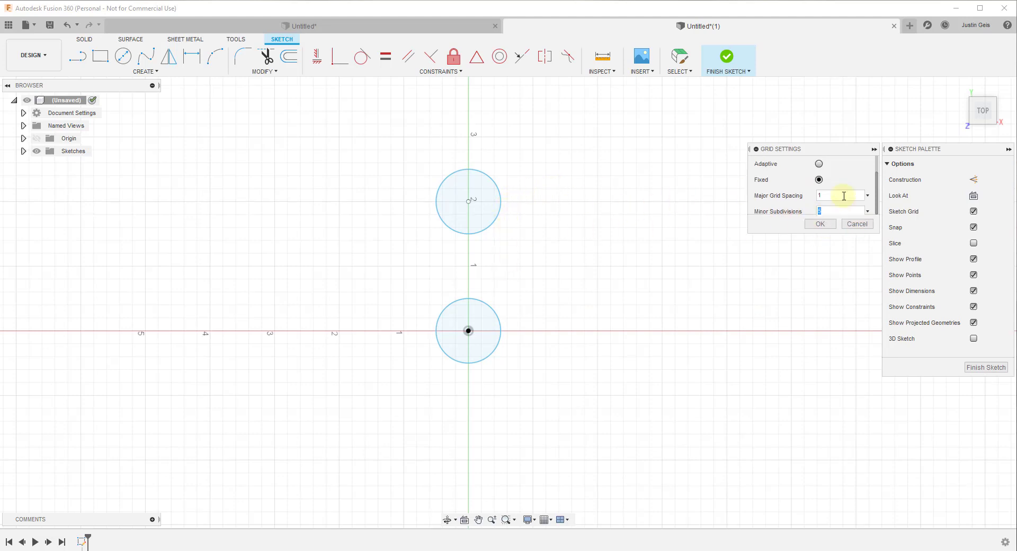
left_click(818, 163)
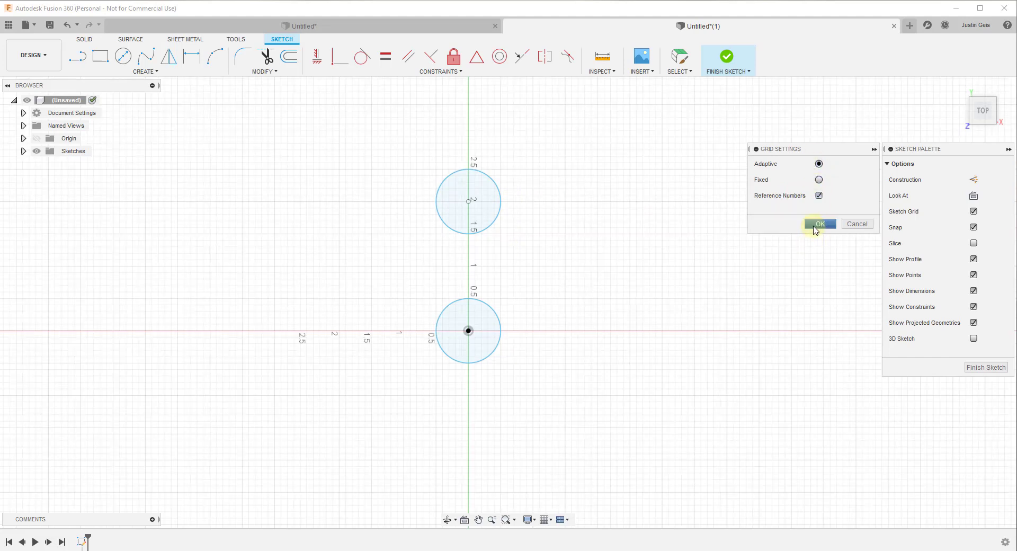
left_click(819, 224)
- Draw two vertical lines connecting the outermost side points of the two circles, one on each side
key("l")
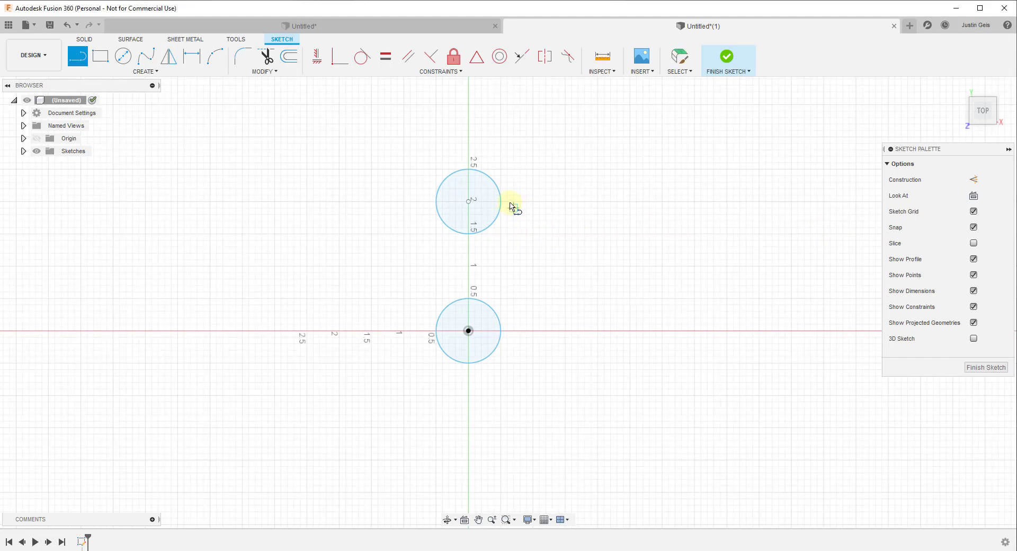
left_click(501, 202)
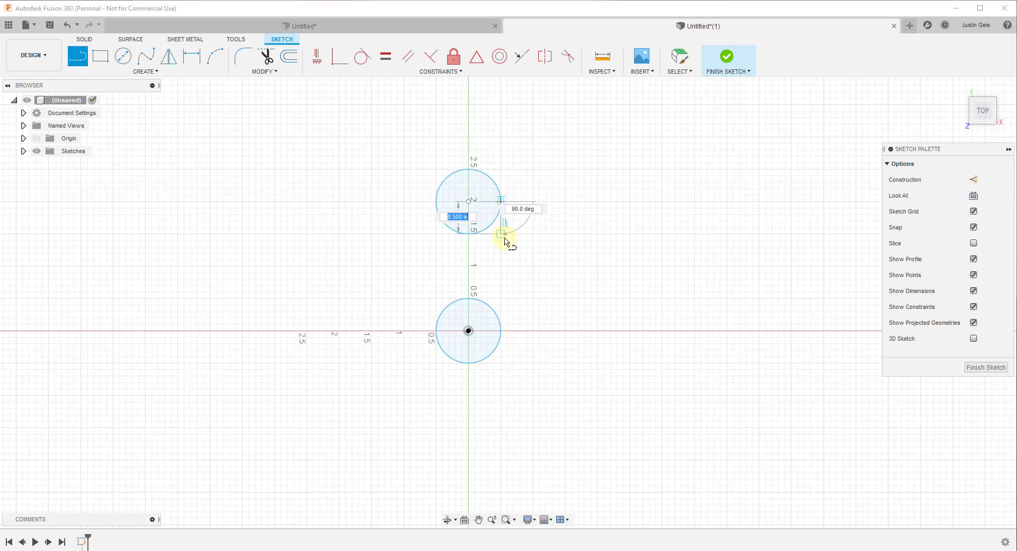
double_click(502, 330)
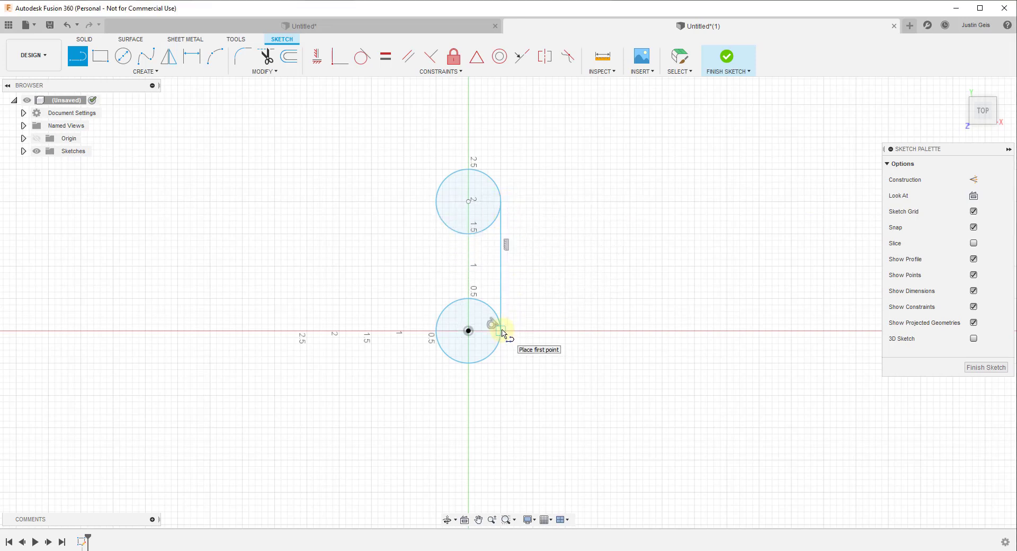
left_click(435, 201)
double_click(436, 330)
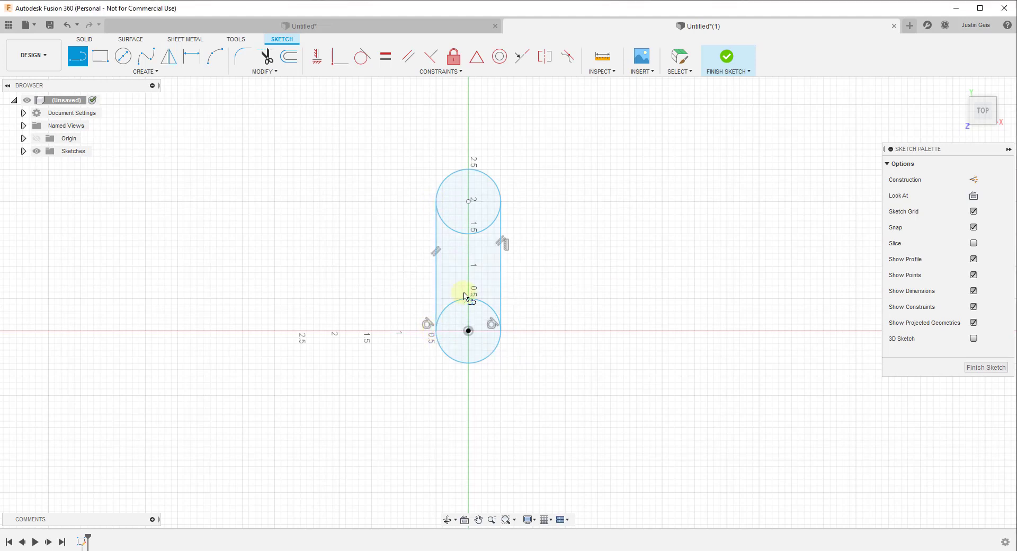
key("Escape")
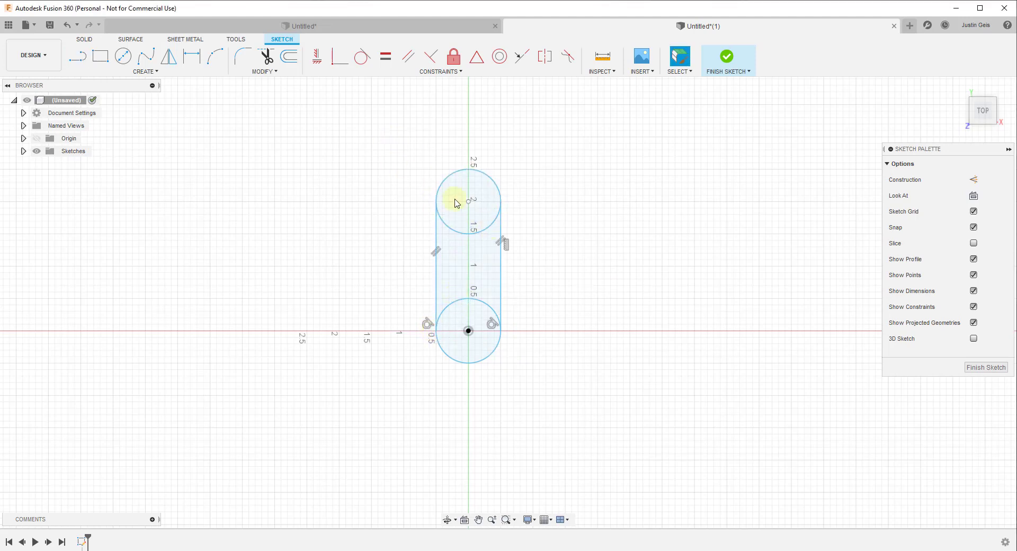
- Trim the inner half of both circles to leave a single closed slot outline
left_click(267, 58)
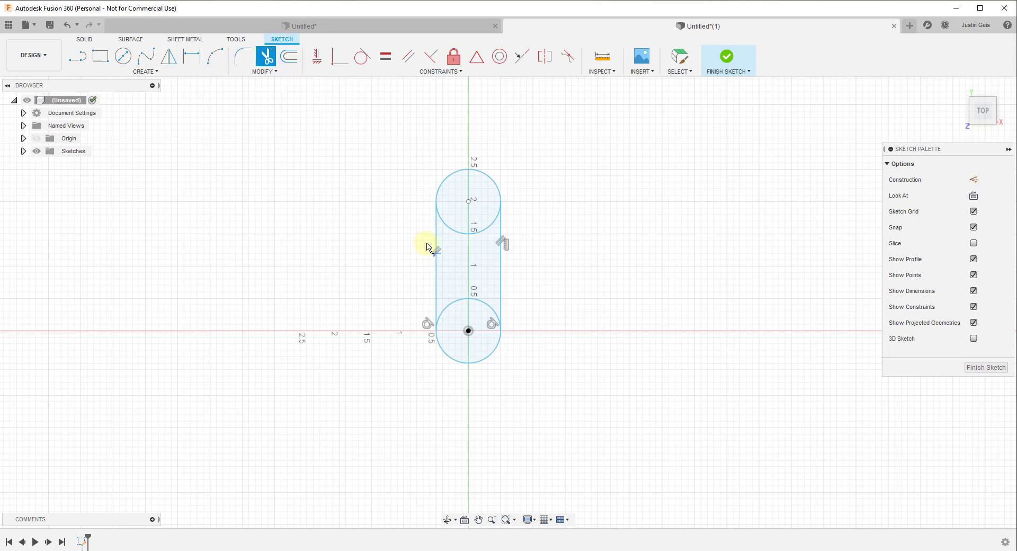
left_click(452, 233)
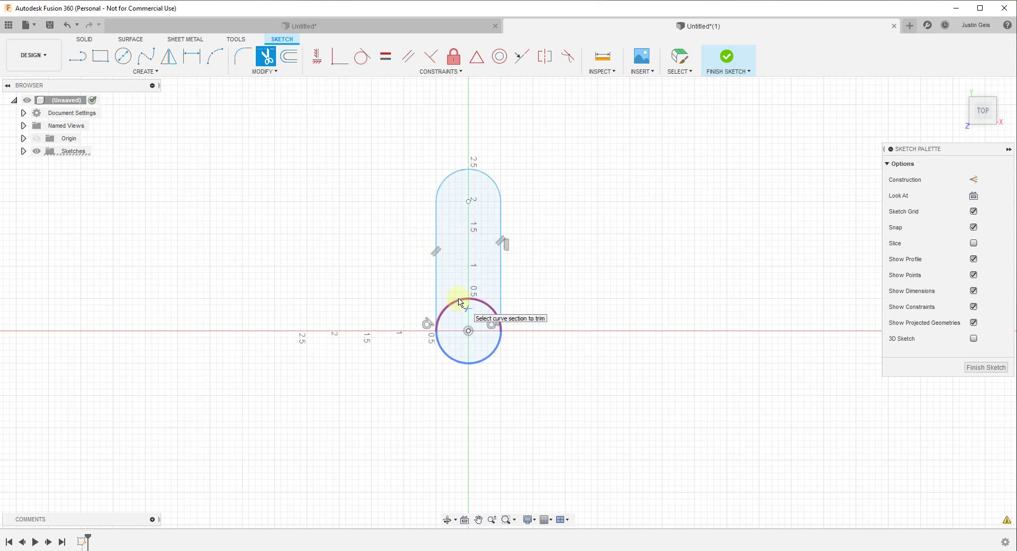
left_click(465, 301)
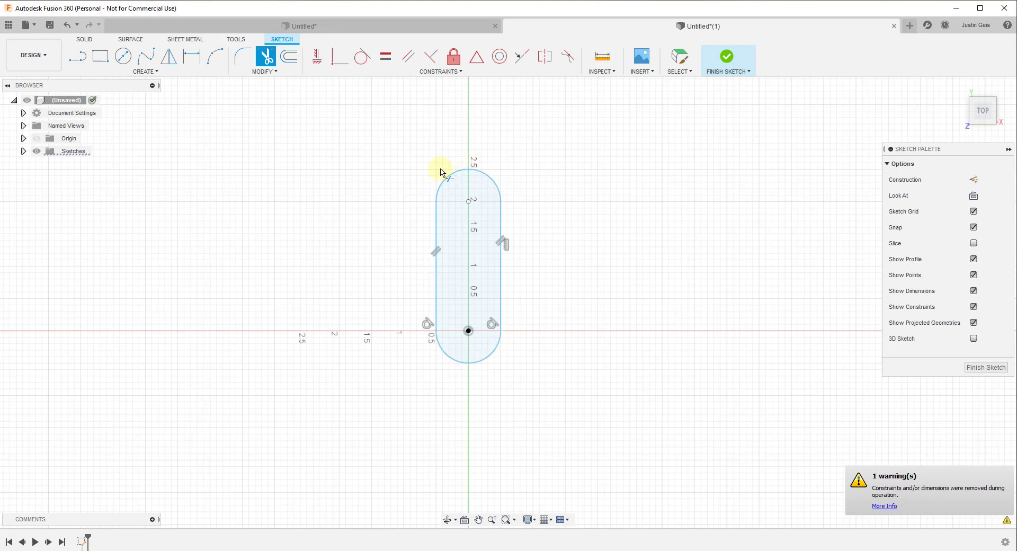
- Offset the whole slot outline outward by 0.5 in with chain selection on
left_click(290, 57)
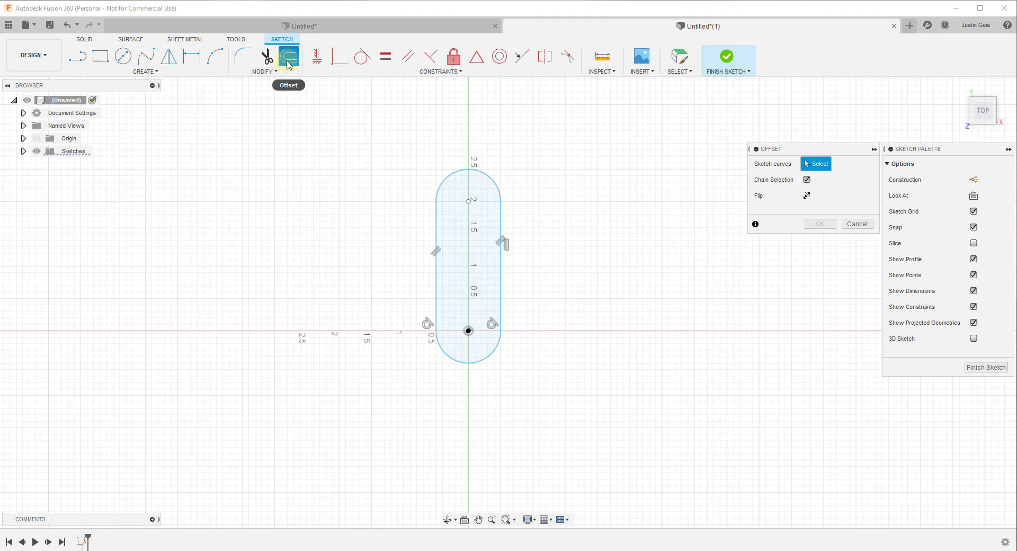
left_click(842, 196)
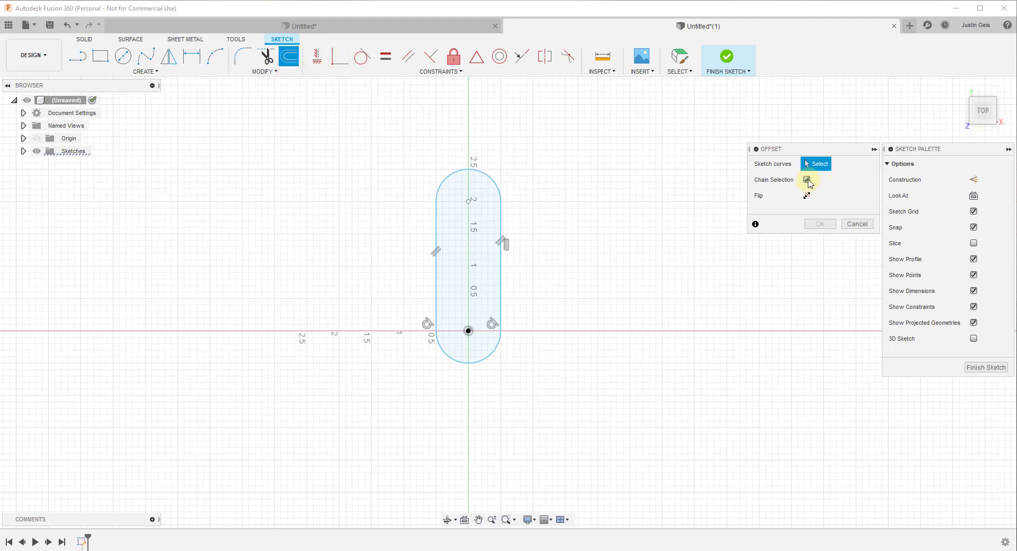
left_click(807, 180)
left_click(807, 180)
left_click(437, 231)
left_click_drag(429, 227, 401, 228)
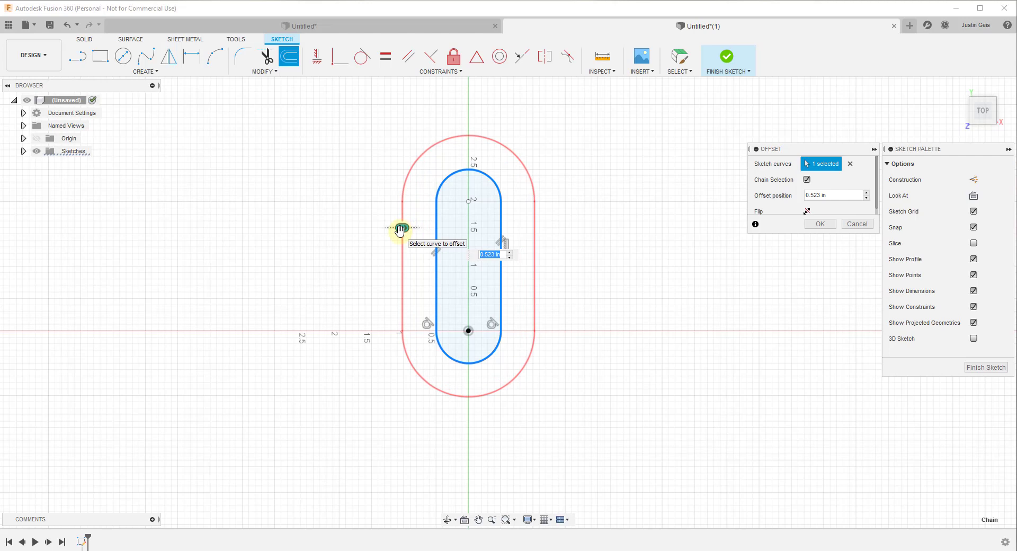
key("BackSpace")
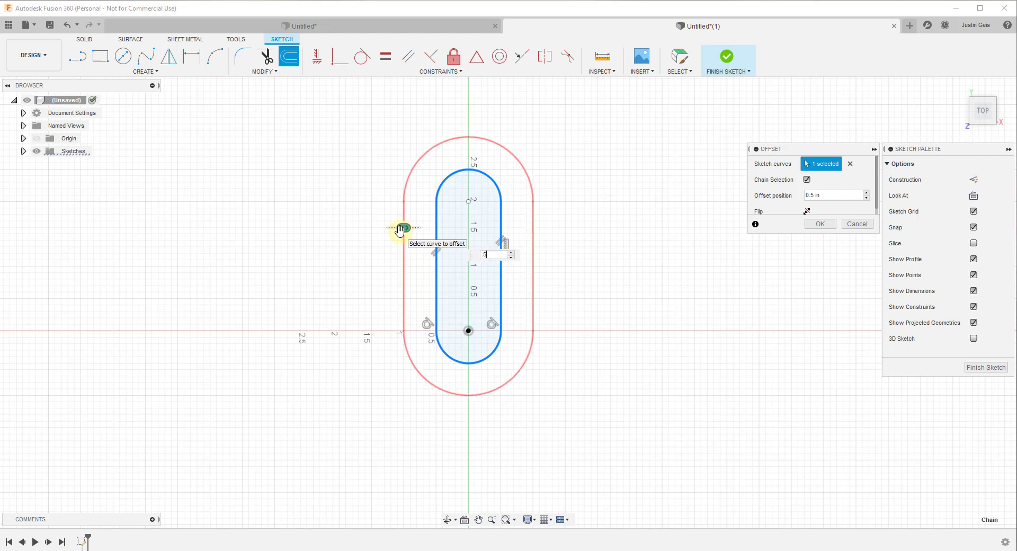
key("Return")
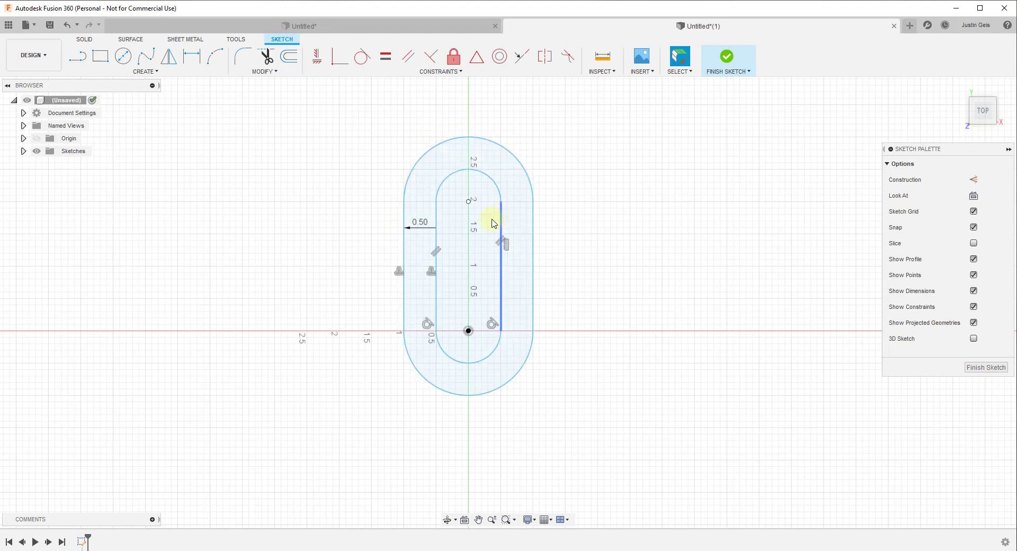
- Offset the original slot outline inward by entering an offset of -1/8 in
key("o")
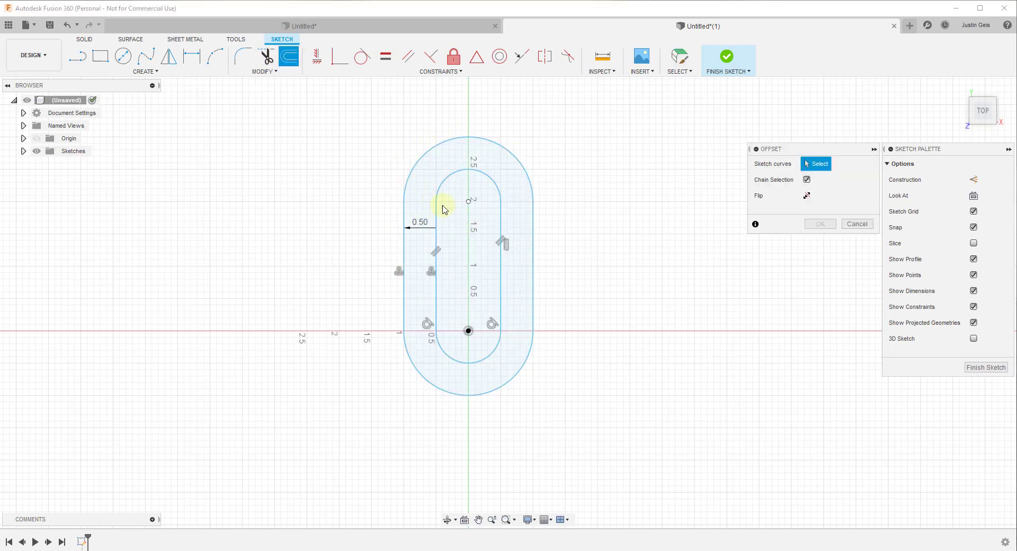
left_click(438, 206)
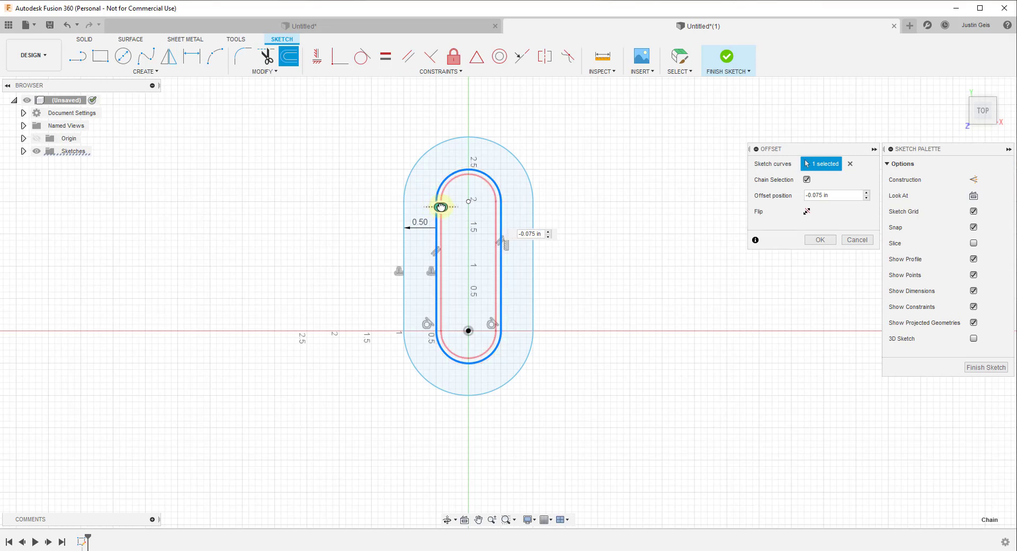
type("-1/8")
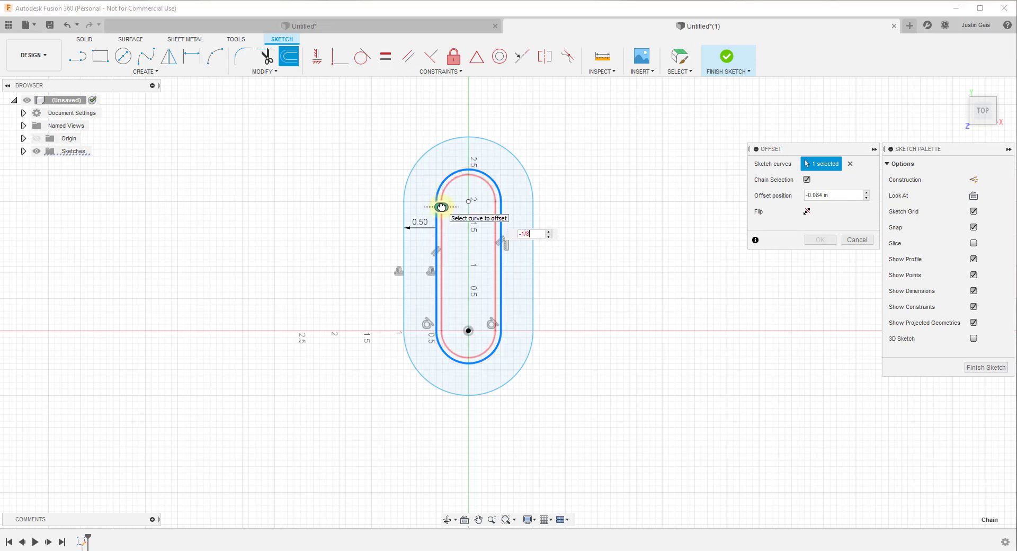
key("Tab")
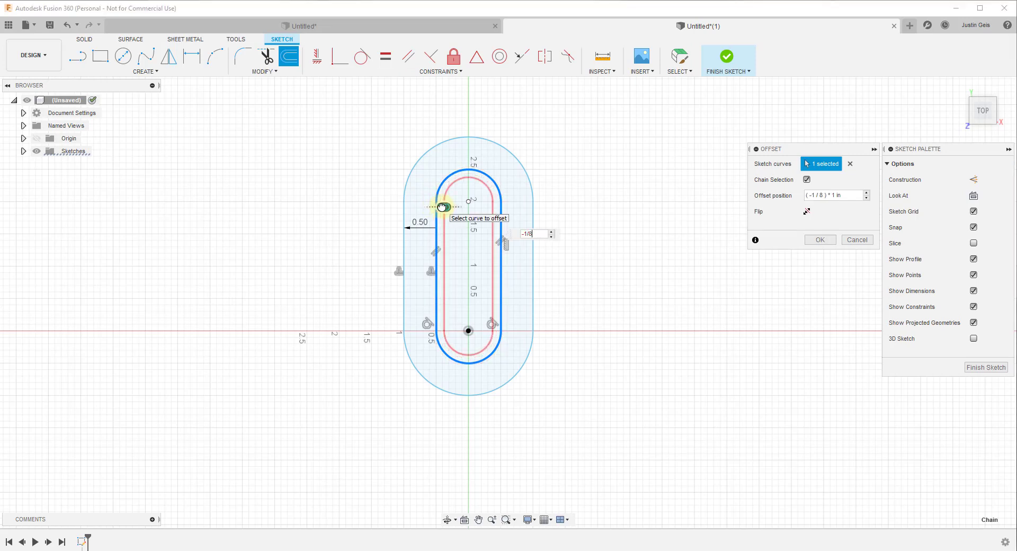
key("Return")
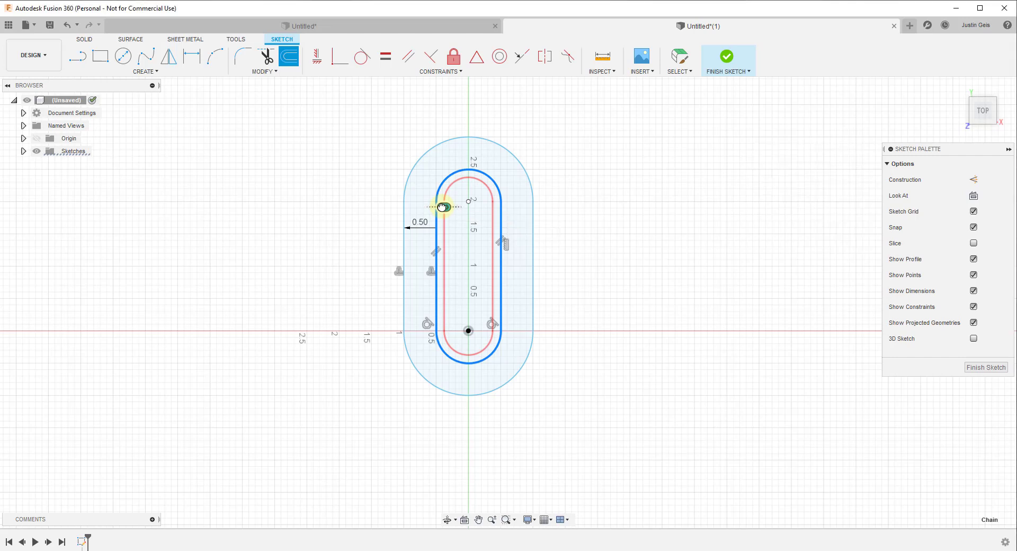
- Close the inward offset of the slot outline and finish the sketch
left_click(535, 286)
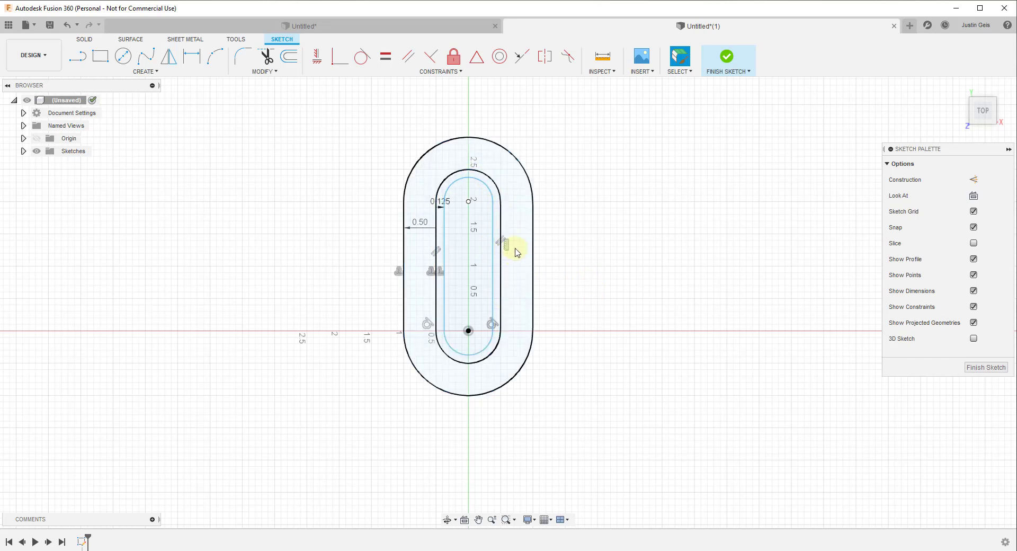
left_click(983, 369)
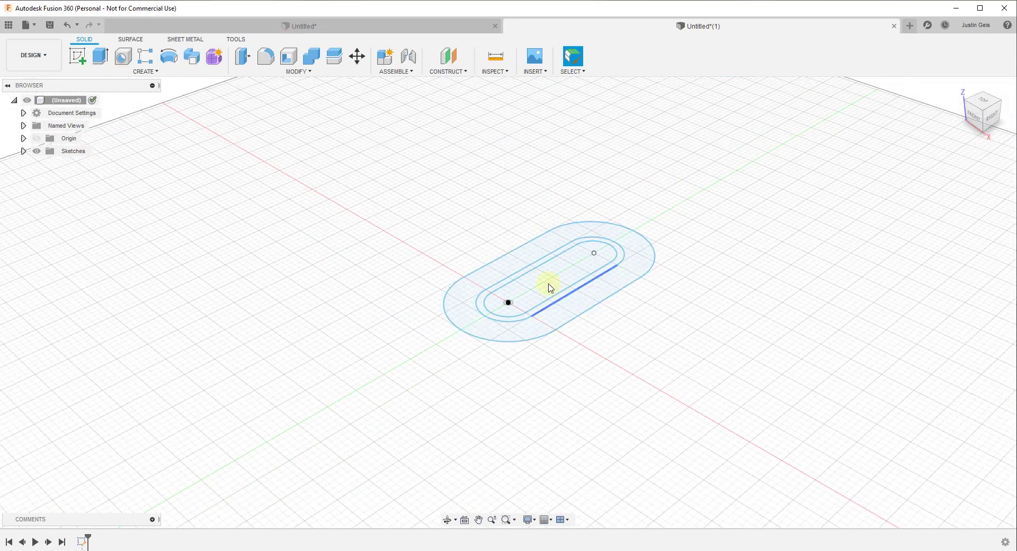
left_click(607, 286)
- Extrude all three slot profiles together by -0.25 in as a new body to form a solid base plate
left_click(101, 56)
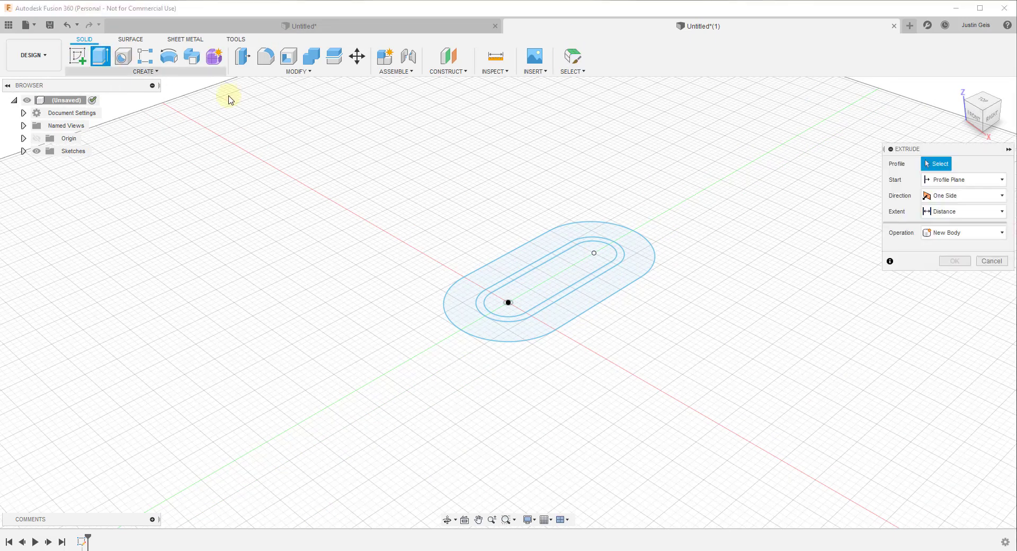
left_click(500, 273)
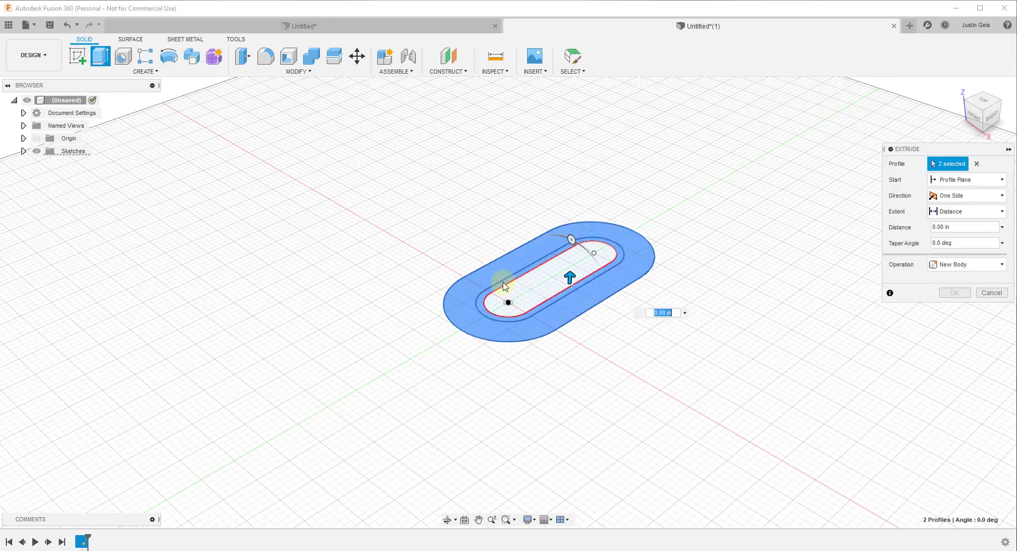
left_click(503, 286)
left_click_drag(549, 270, 548, 291)
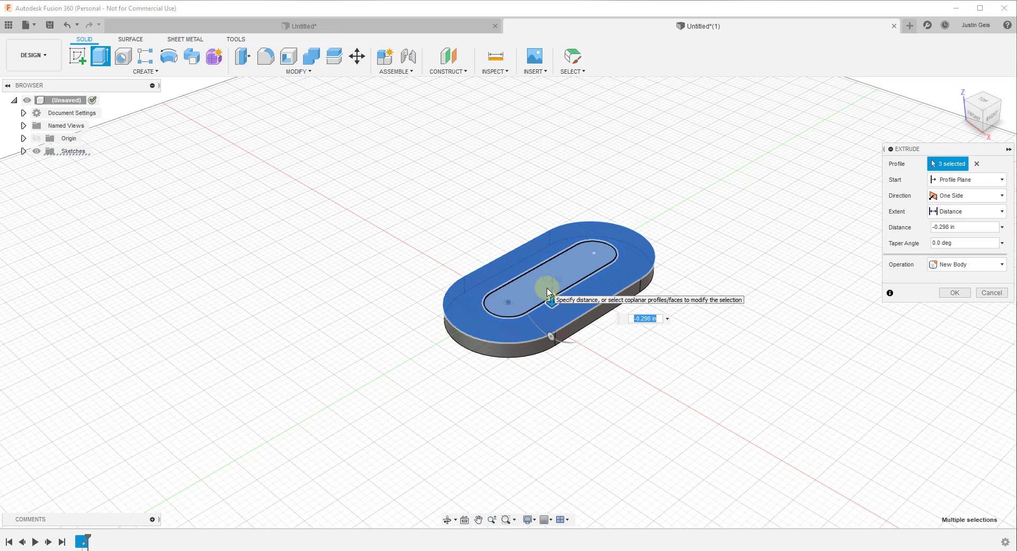
type("-.25")
key("Return")
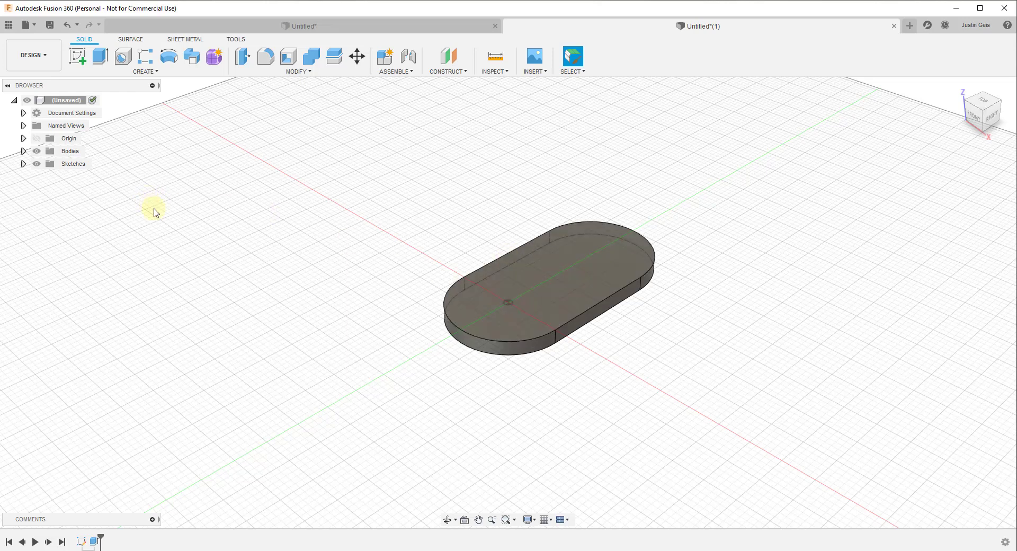
- Show Sketch1 again and extrude the narrow ring between the two inner slot outlines 1 in upward from the base plate
left_click(24, 164)
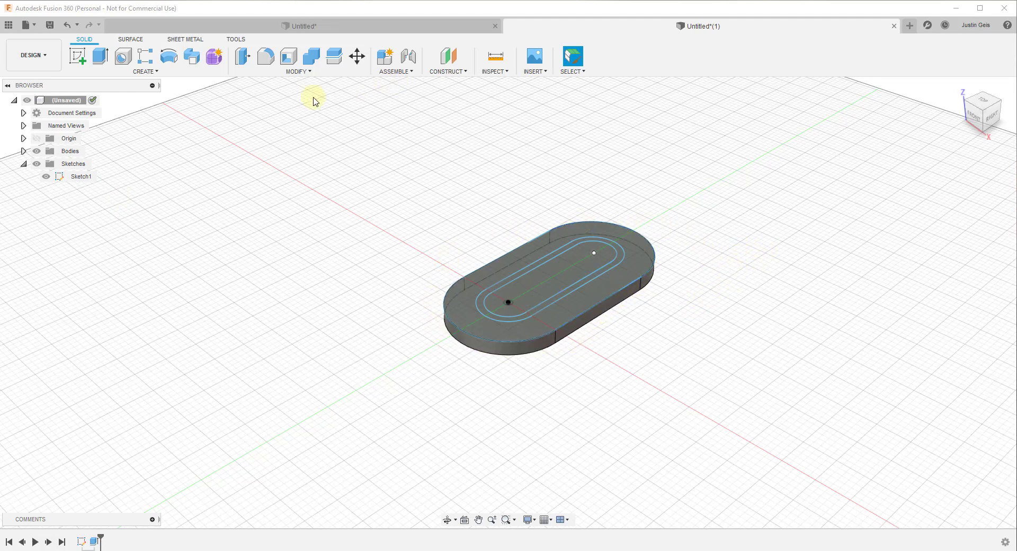
left_click(98, 57)
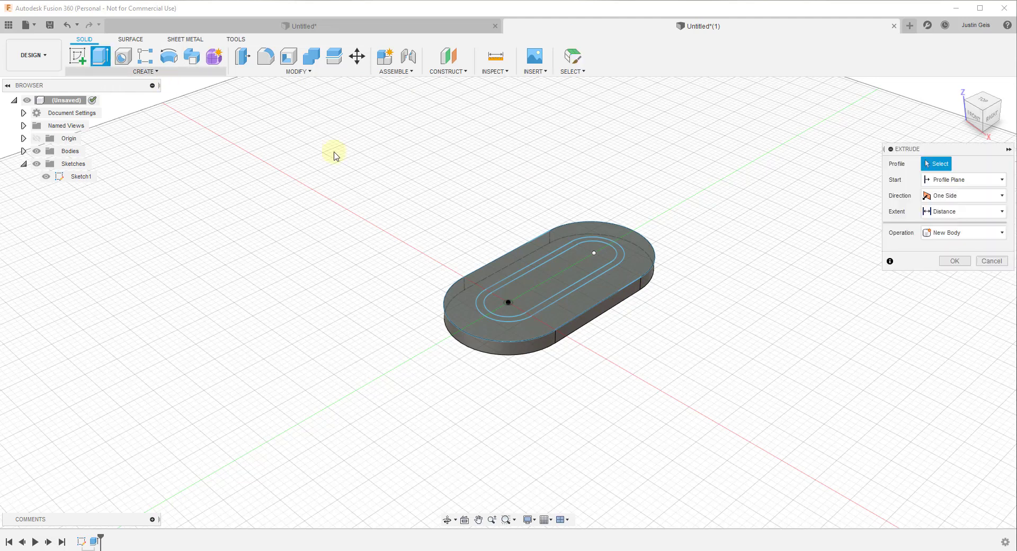
left_click(484, 309)
left_click_drag(574, 266, 571, 236)
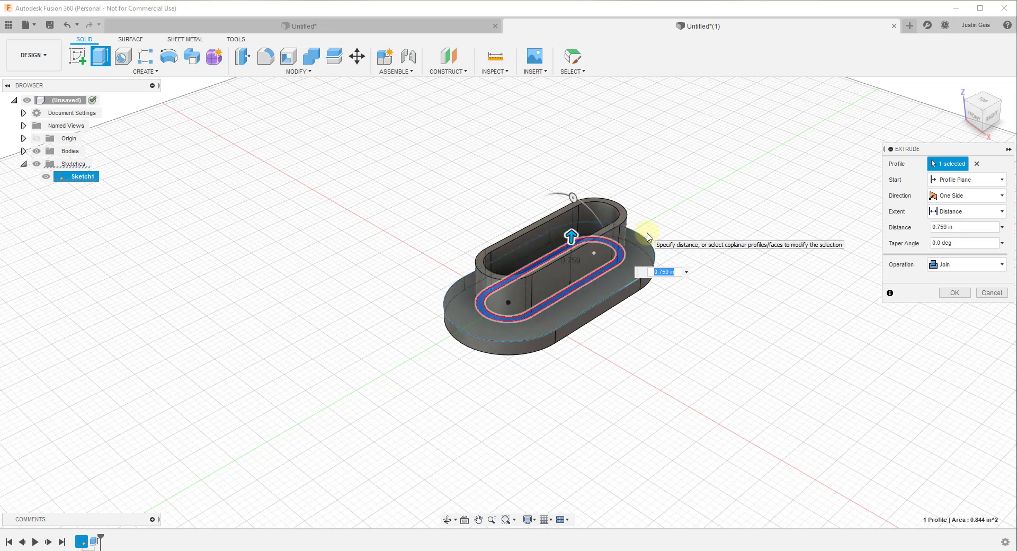
type("1")
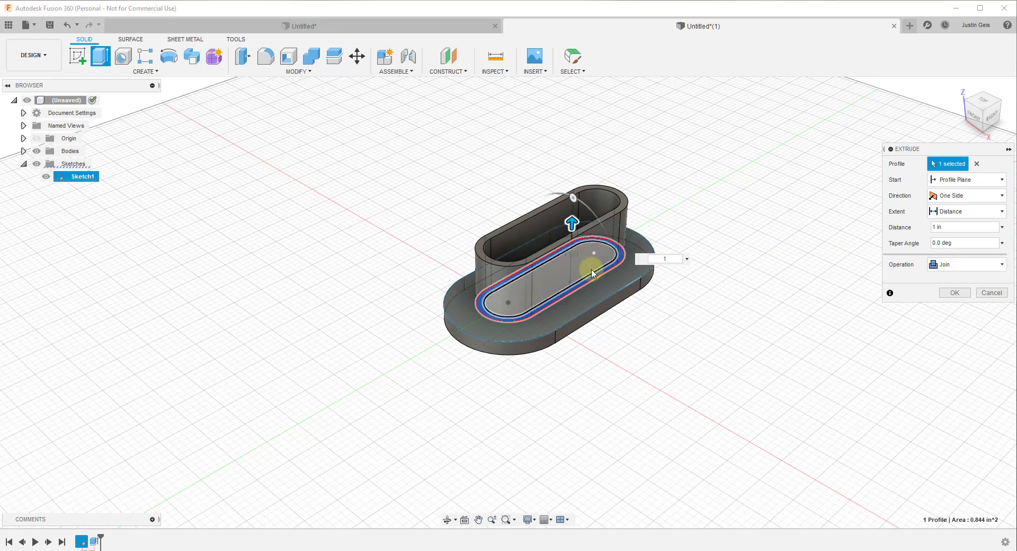
left_click(958, 265)
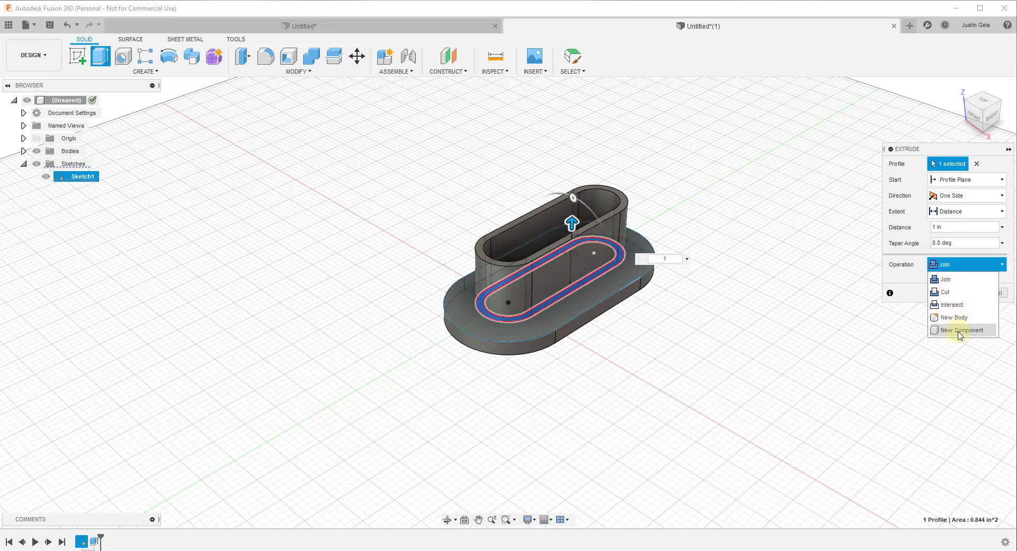